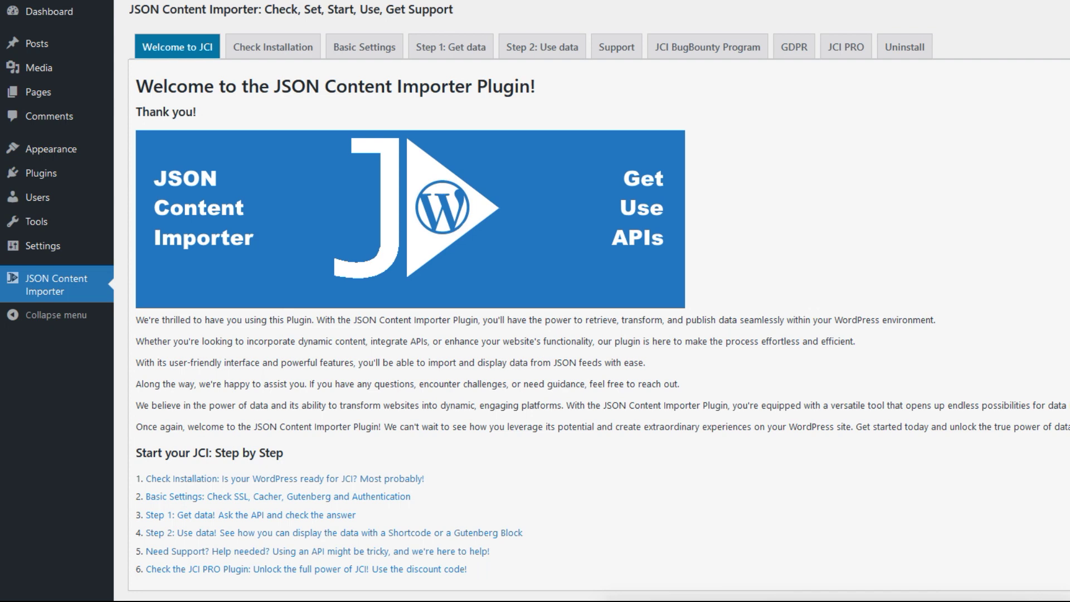
- Open the plugin's Check Installation page to confirm PHP version and allow_url_fopen are OK
{"action": "left_click", "coordinate": [230, 478]}
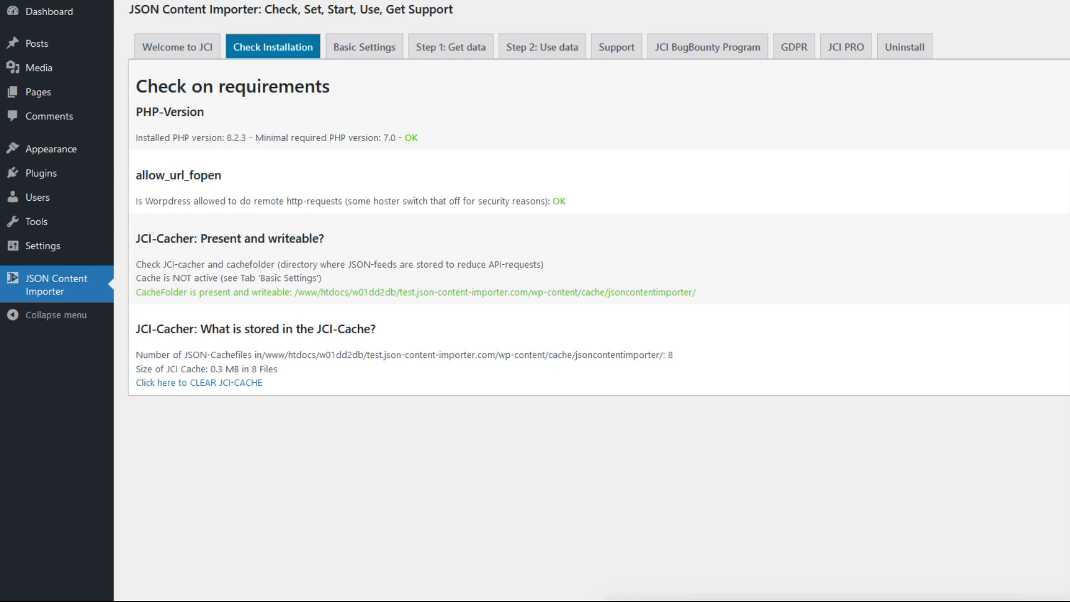
- Switch to the Basic Settings tab with SSL verification, cache and Gutenberg options
{"action": "left_click", "coordinate": [364, 47]}
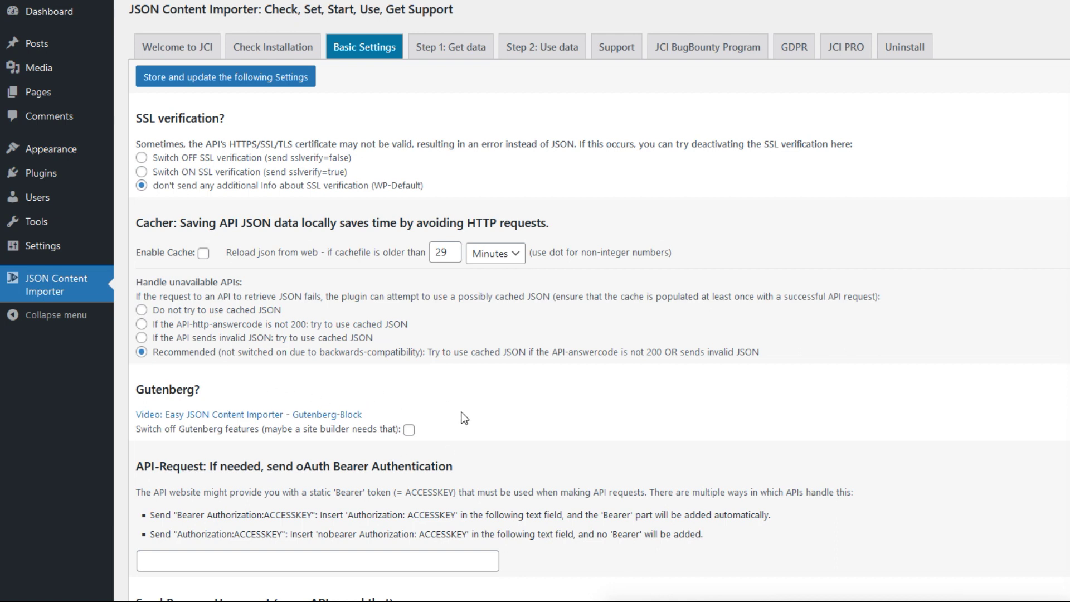
{"action": "scroll", "coordinate": [579, 432], "scroll_direction": "down", "scroll_amount": 1}
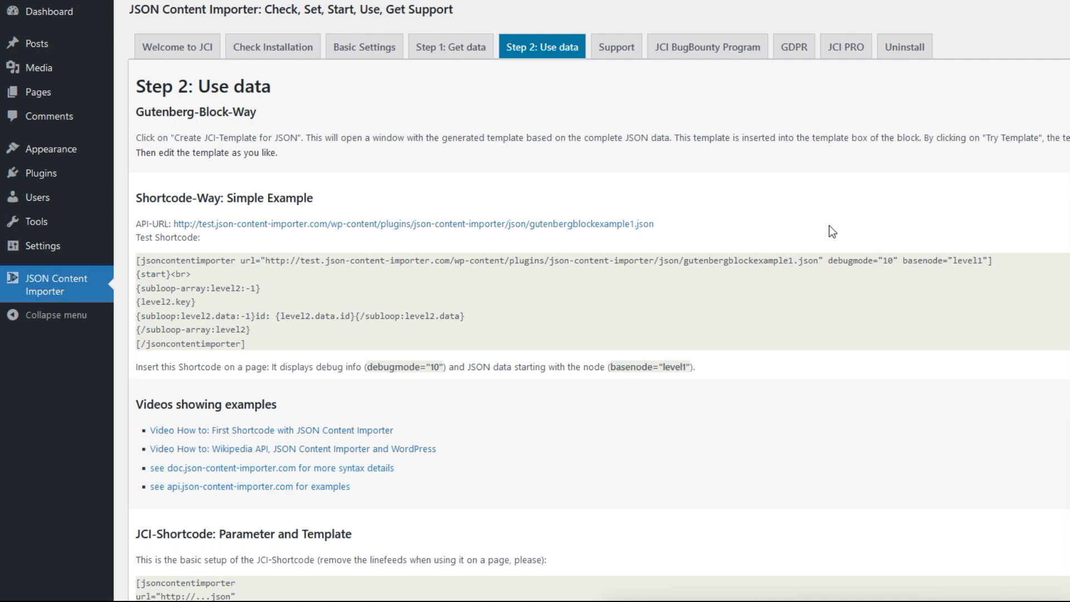
- Switch to the plugin's Support tab listing manual, live-example and individual support links
{"action": "left_click", "coordinate": [616, 51]}
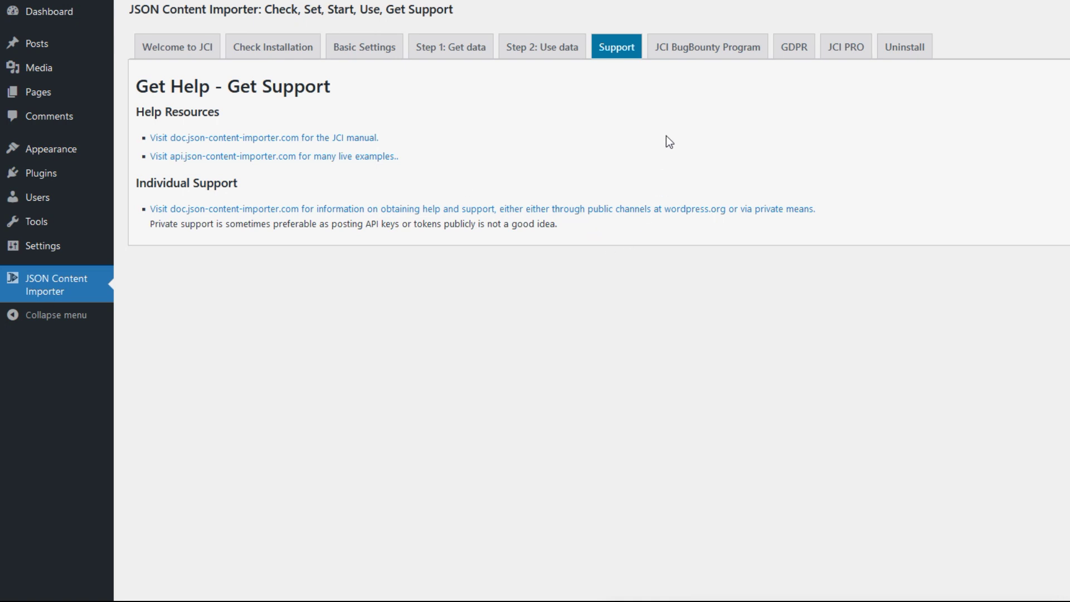
- Review the plugin's JCI BugBounty, GDPR, JCI PRO and Uninstall tabs
{"action": "left_click", "coordinate": [712, 55]}
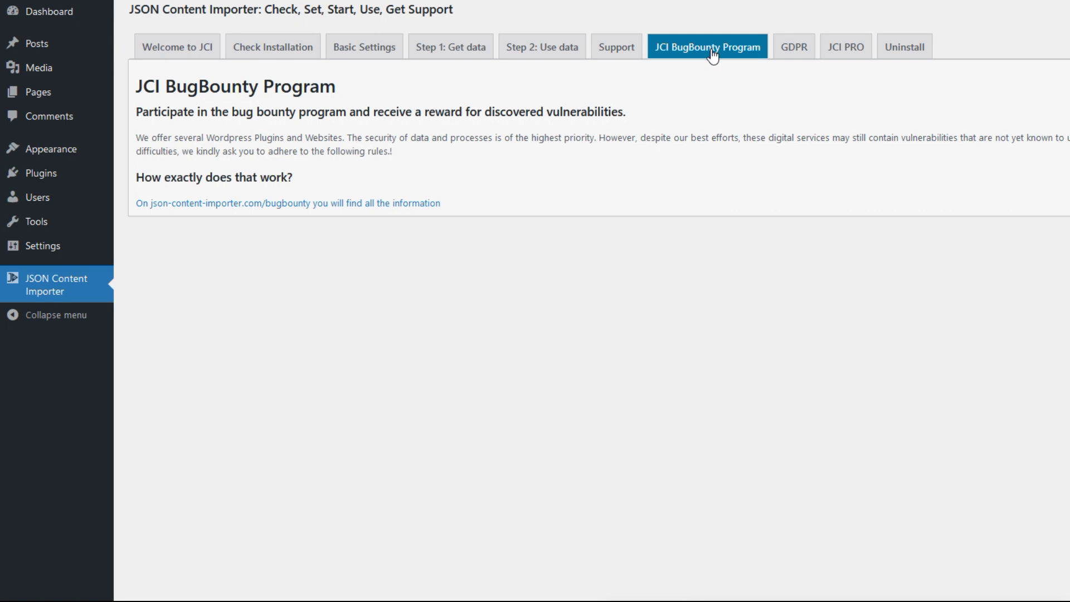
{"action": "left_click", "coordinate": [788, 61]}
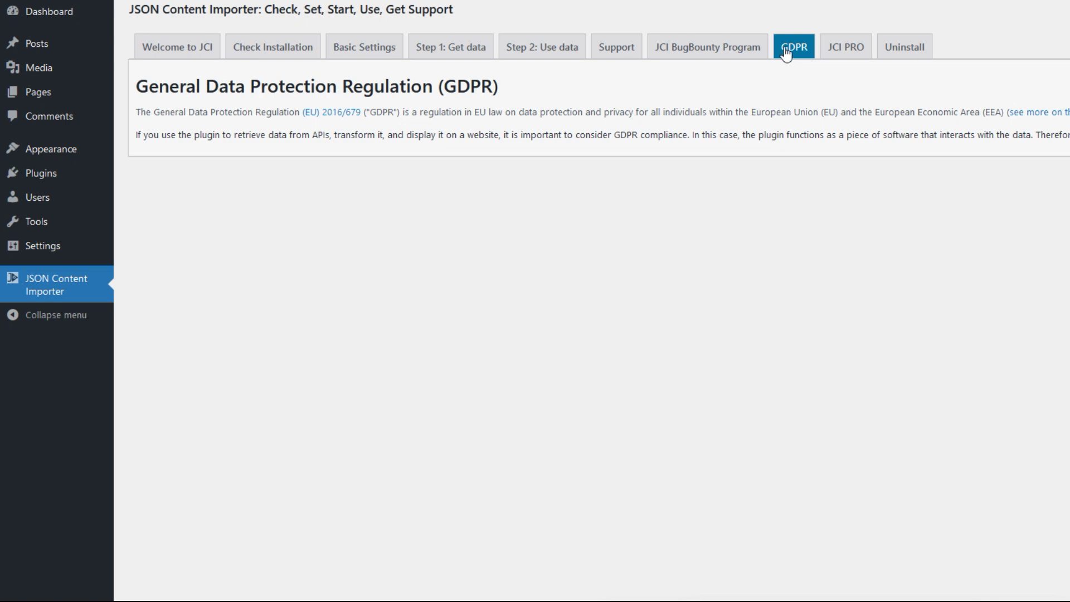
{"action": "left_click", "coordinate": [845, 55]}
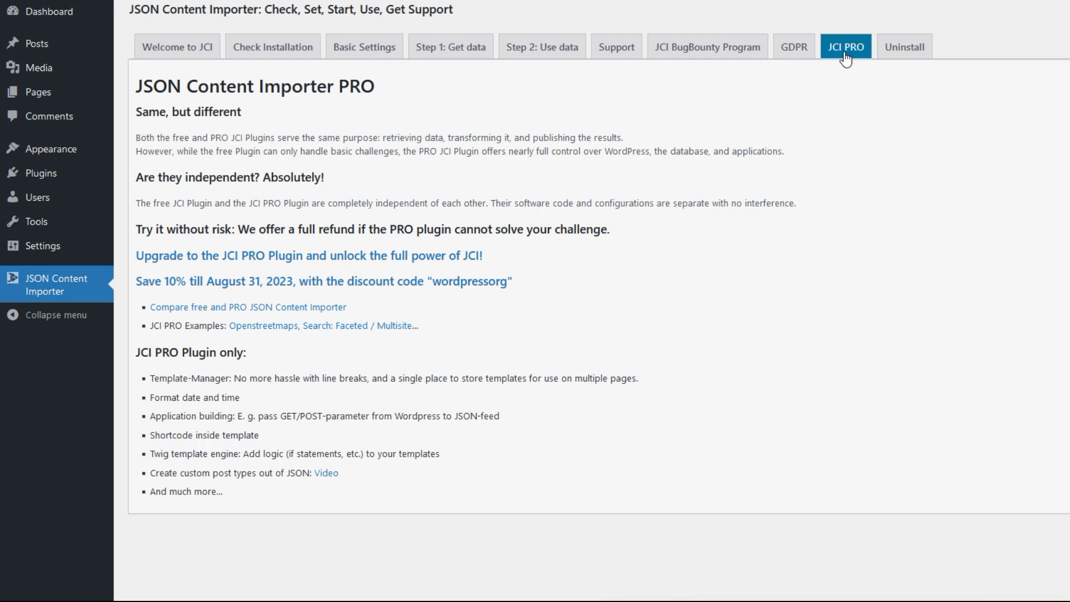
{"action": "left_click", "coordinate": [907, 49]}
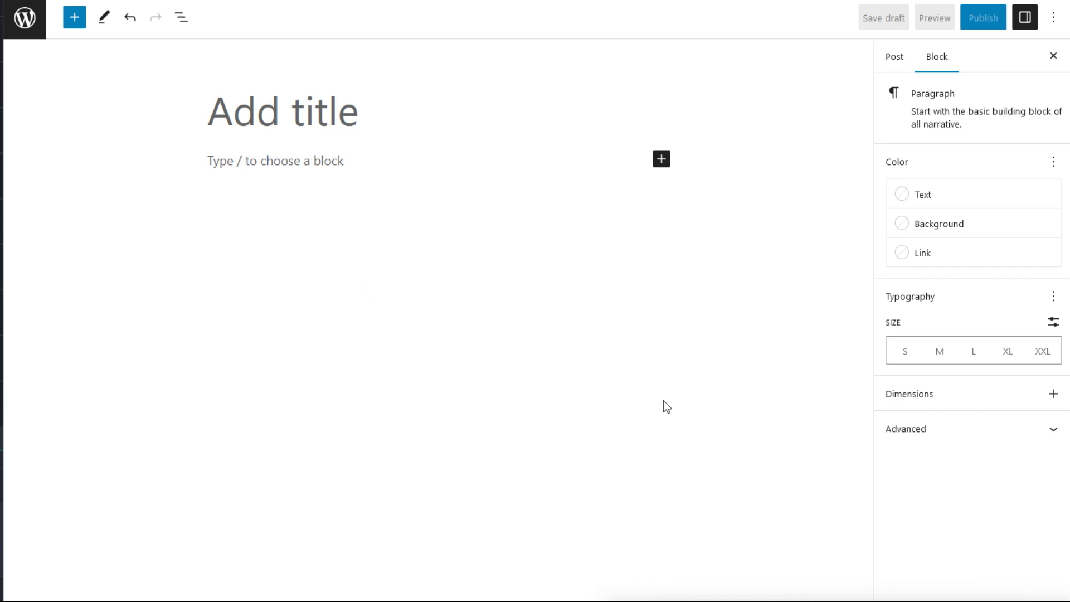
- Insert a JSON Content Importer FREE block into the new page
{"action": "left_click", "coordinate": [659, 160]}
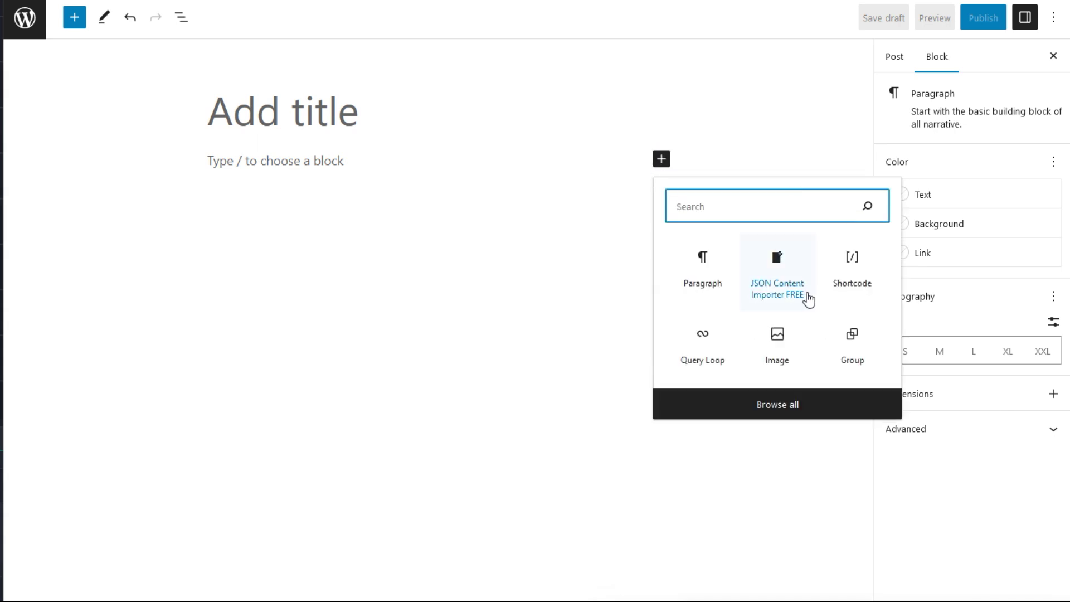
{"action": "left_click", "coordinate": [778, 282]}
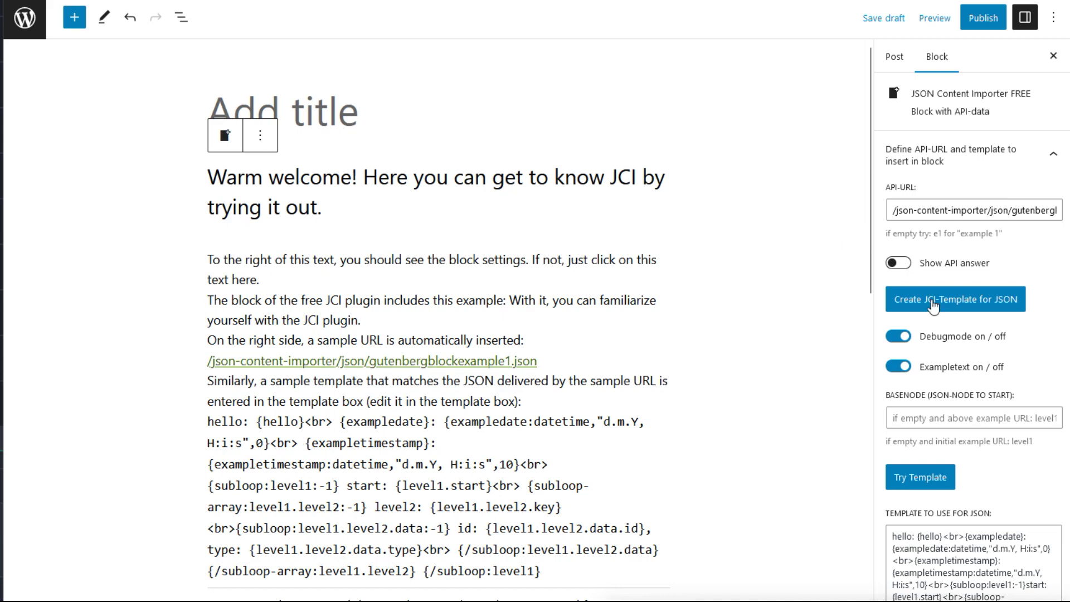
- Show the API answer, switch Debugmode and Exampletext off, then hide the API answer again
{"action": "left_click", "coordinate": [898, 263]}
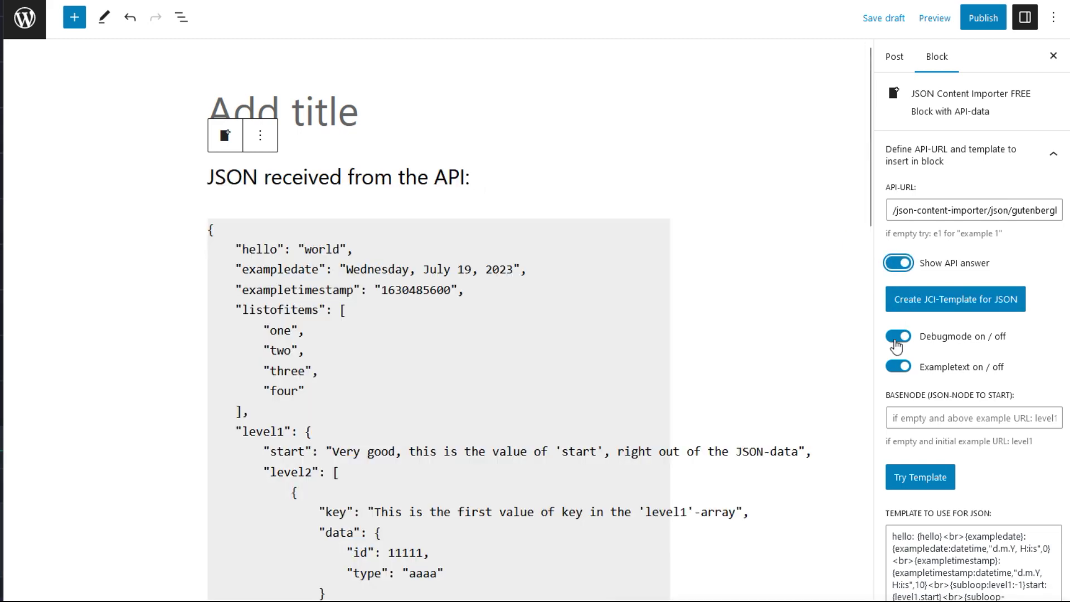
{"action": "left_click", "coordinate": [901, 336]}
{"action": "left_click", "coordinate": [899, 367]}
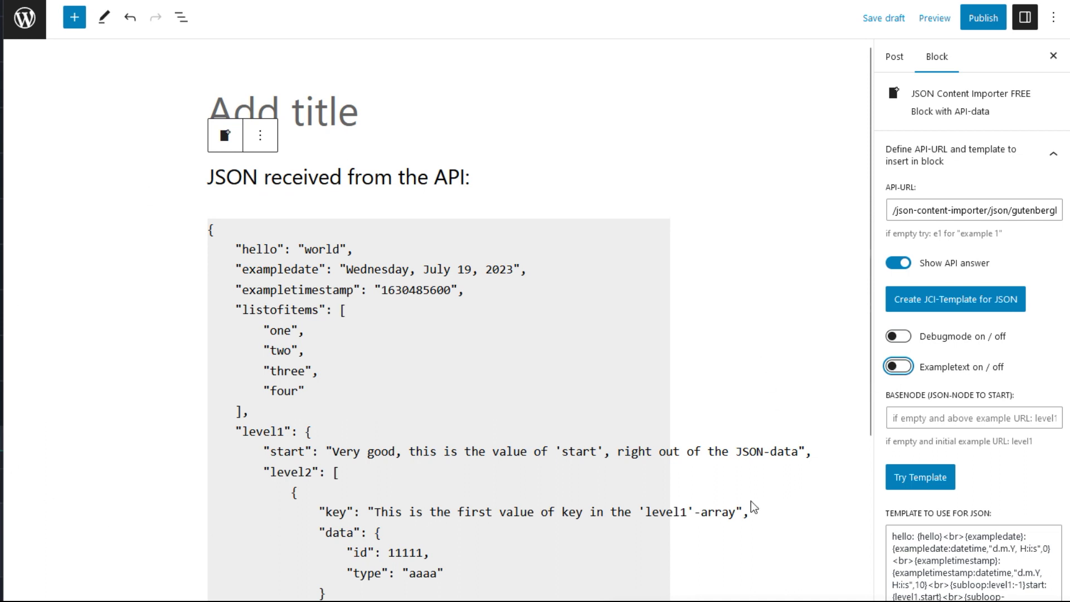
{"action": "scroll", "coordinate": [807, 527], "scroll_direction": "down", "scroll_amount": 5}
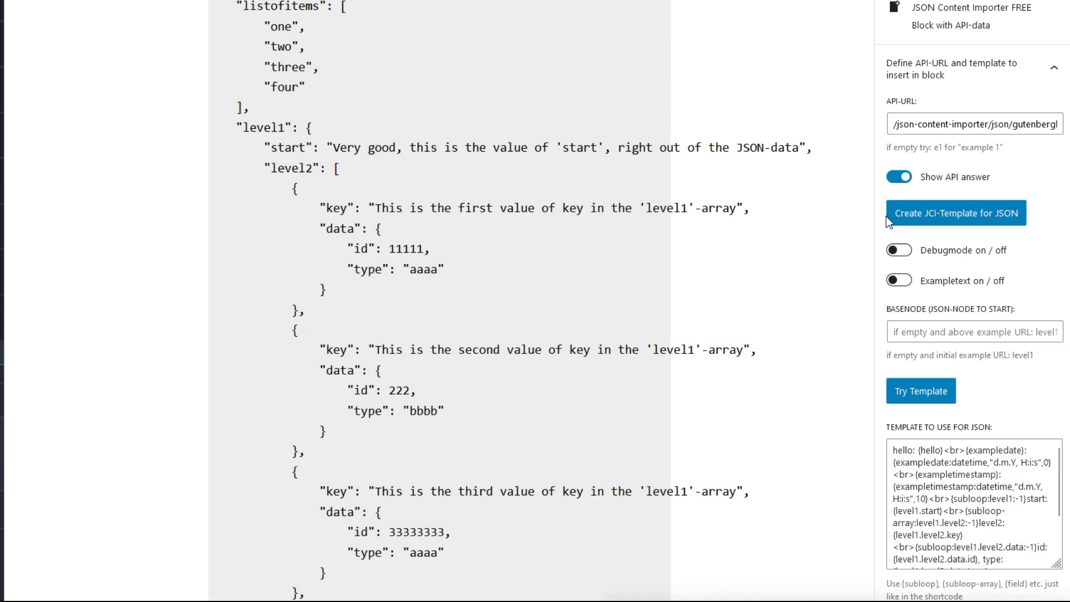
{"action": "left_click", "coordinate": [896, 181]}
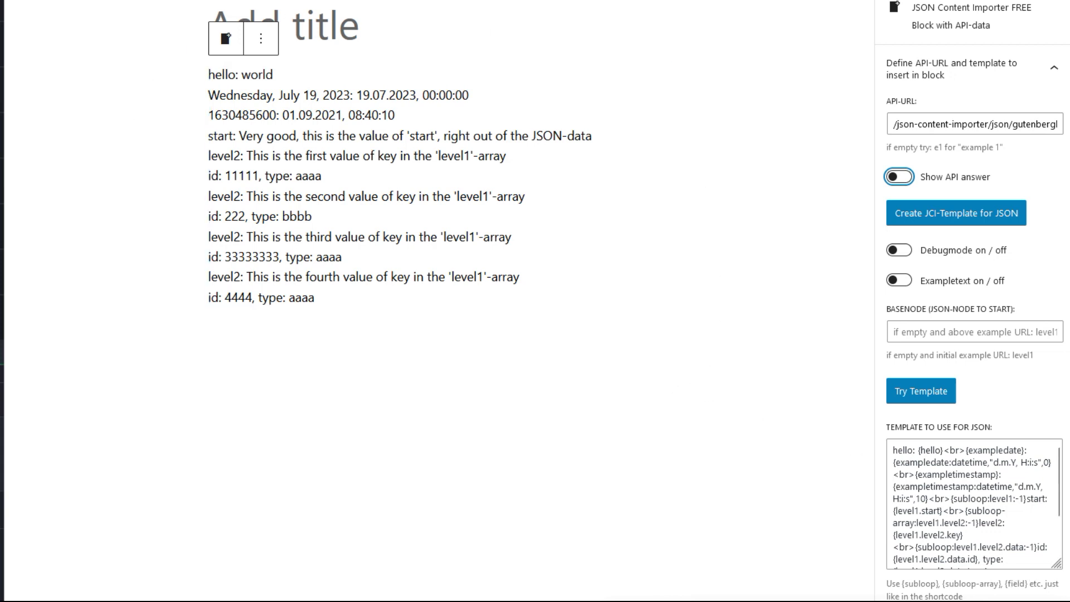
- Replace 'hello' at the start of the block's template with 'HELLO'
{"action": "double_click", "coordinate": [903, 451]}
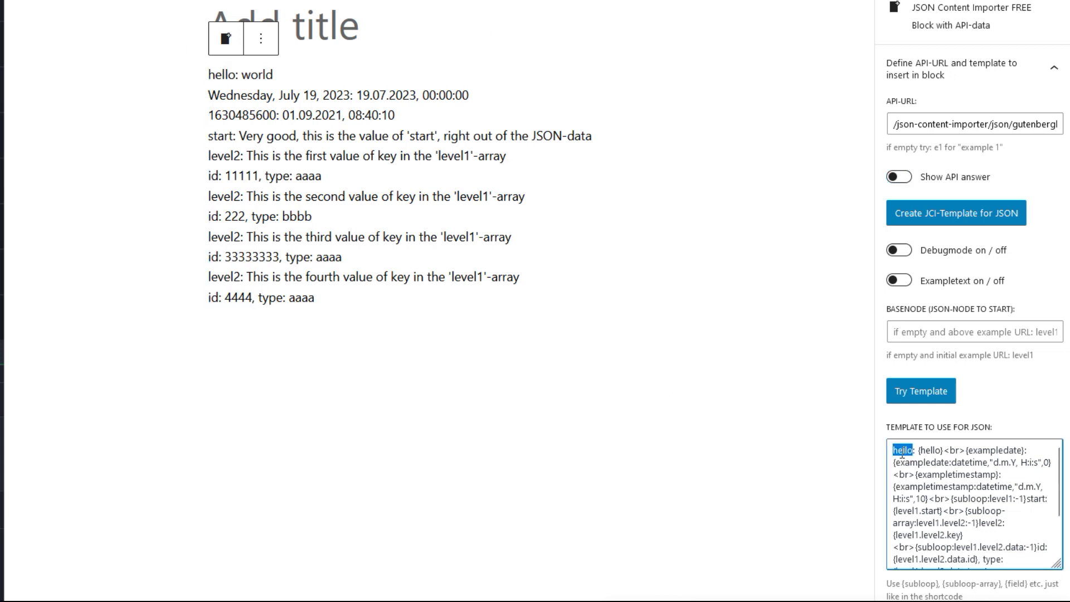
{"action": "type", "text": "HELLO"}
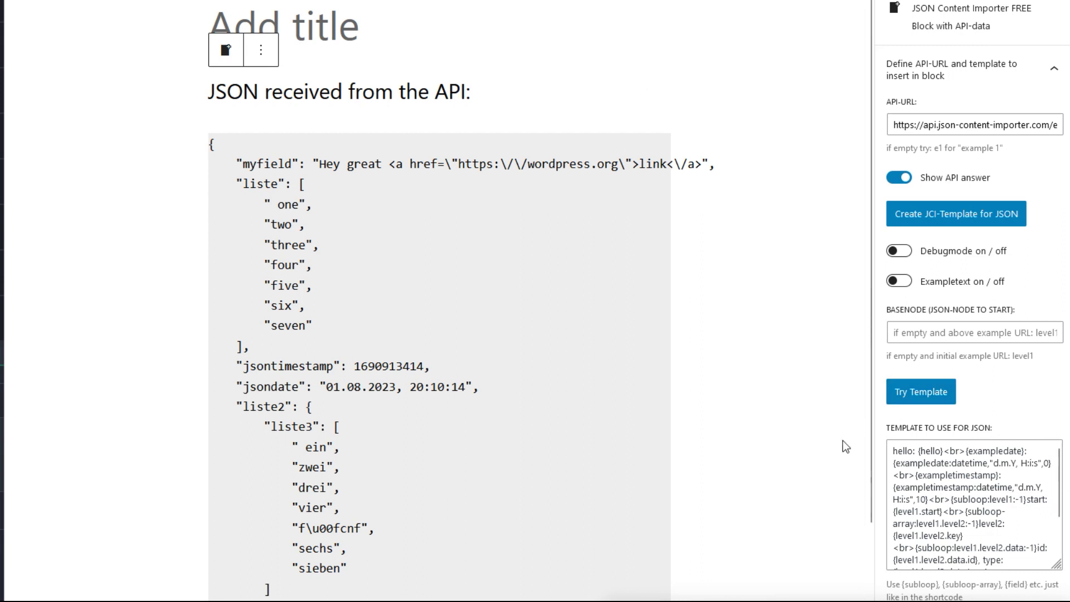
- Generate a JCI template from the API's JSON, apply it with Try Template, and hide the raw answer
{"action": "left_click", "coordinate": [923, 221]}
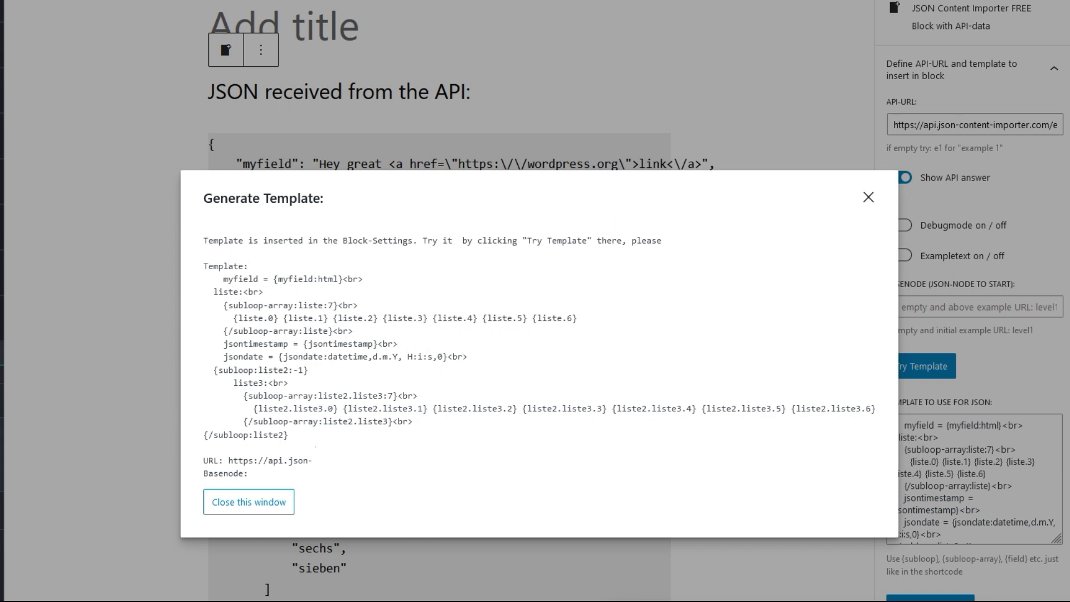
{"action": "left_click", "coordinate": [241, 504]}
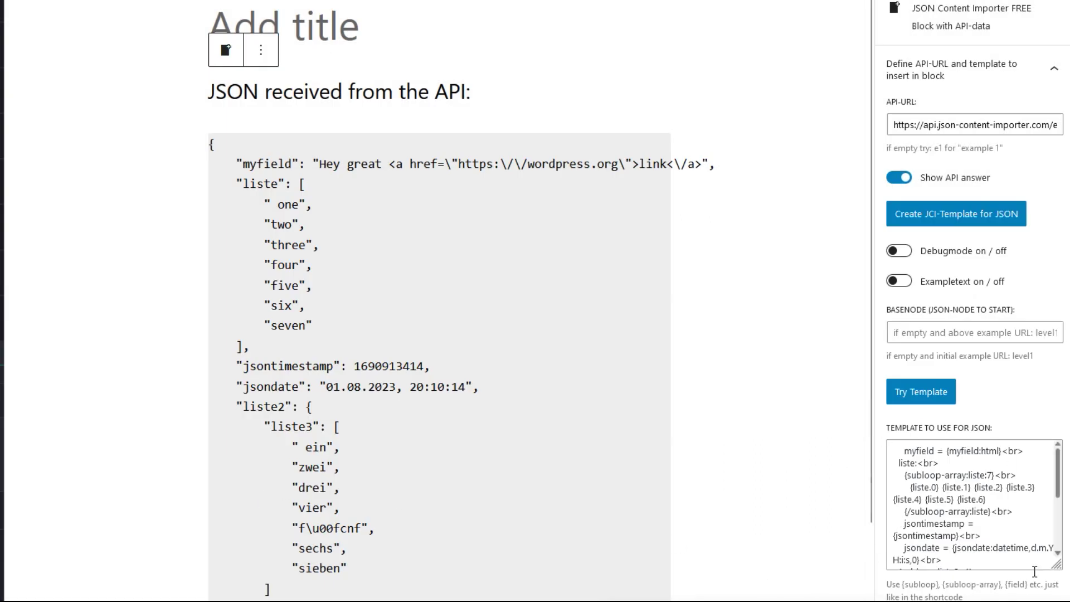
{"action": "left_click", "coordinate": [927, 399]}
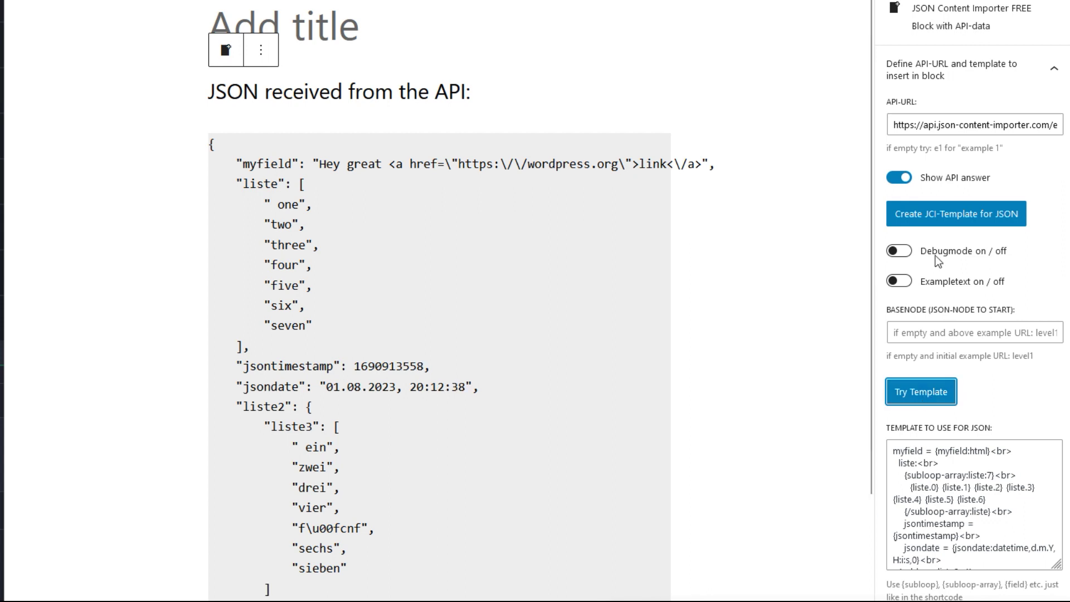
{"action": "left_click", "coordinate": [896, 178]}
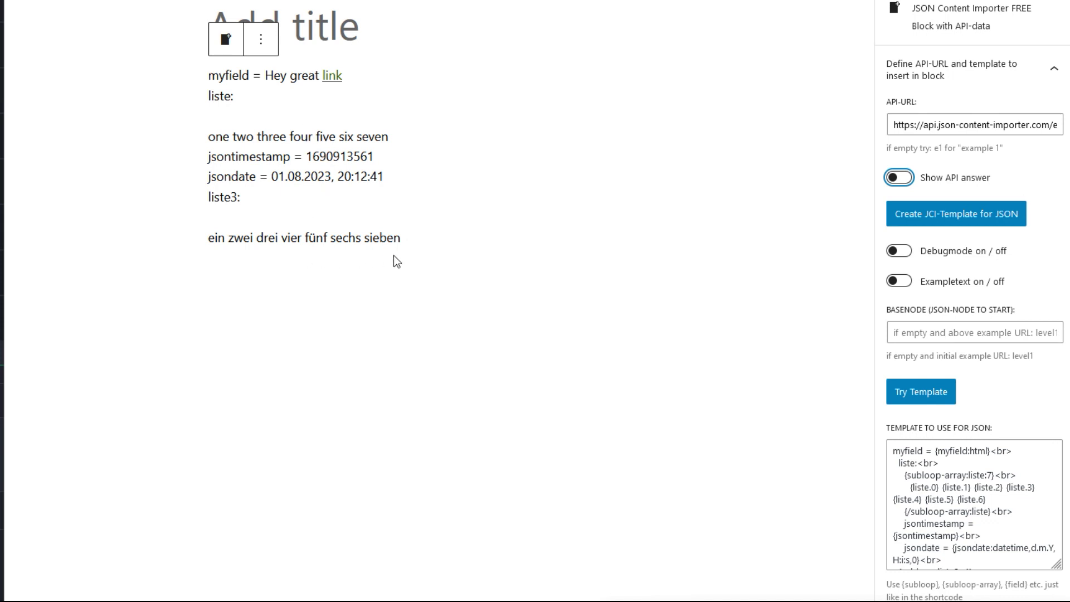
- Select the jsontimestamp line in the block's template text
{"action": "left_click", "coordinate": [422, 264]}
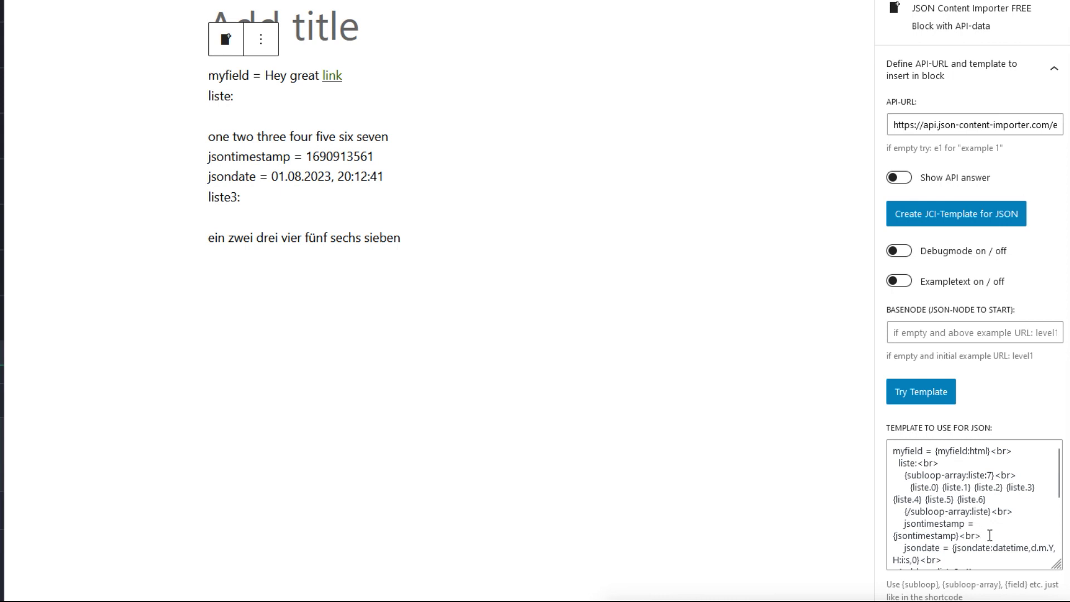
{"action": "left_click_drag", "start_coordinate": [982, 536], "coordinate": [886, 525]}
- Delete the jsontimestamp line and wrap the first line's {myfield:html} in <b></b> tags
{"action": "key", "text": "BackSpace"}
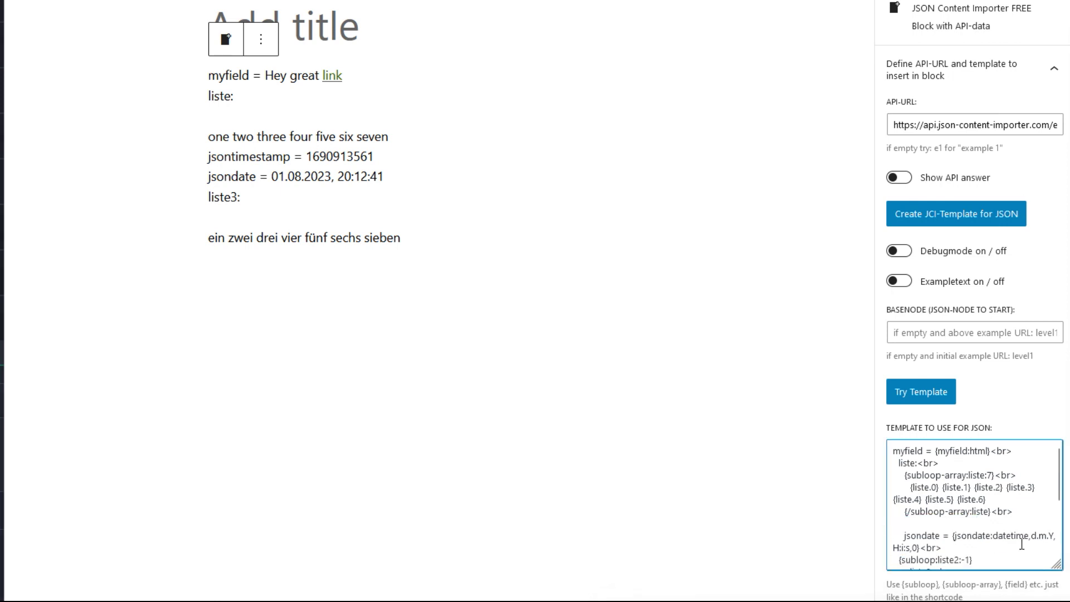
{"action": "key", "text": "BackSpace"}
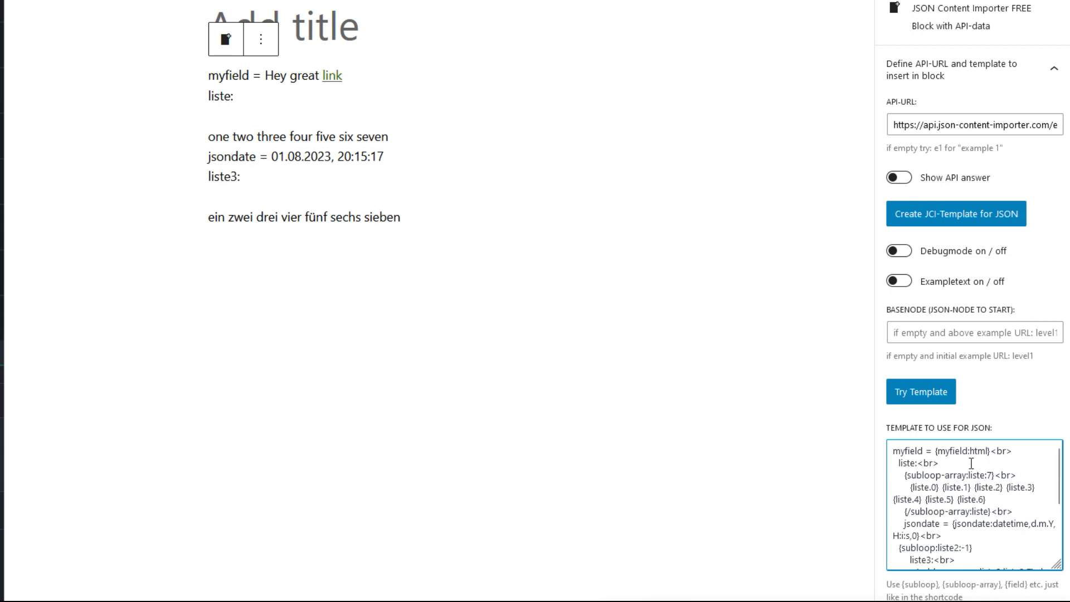
{"action": "key", "text": "ctrl+Home"}
{"action": "type", "text": "<b>"}
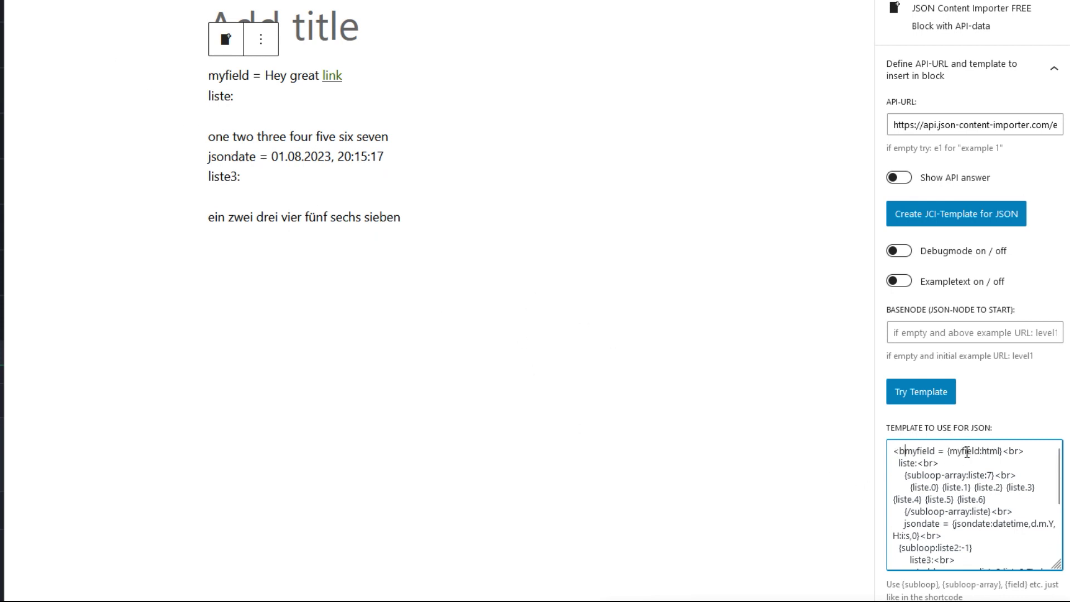
{"action": "left_click", "coordinate": [1012, 454]}
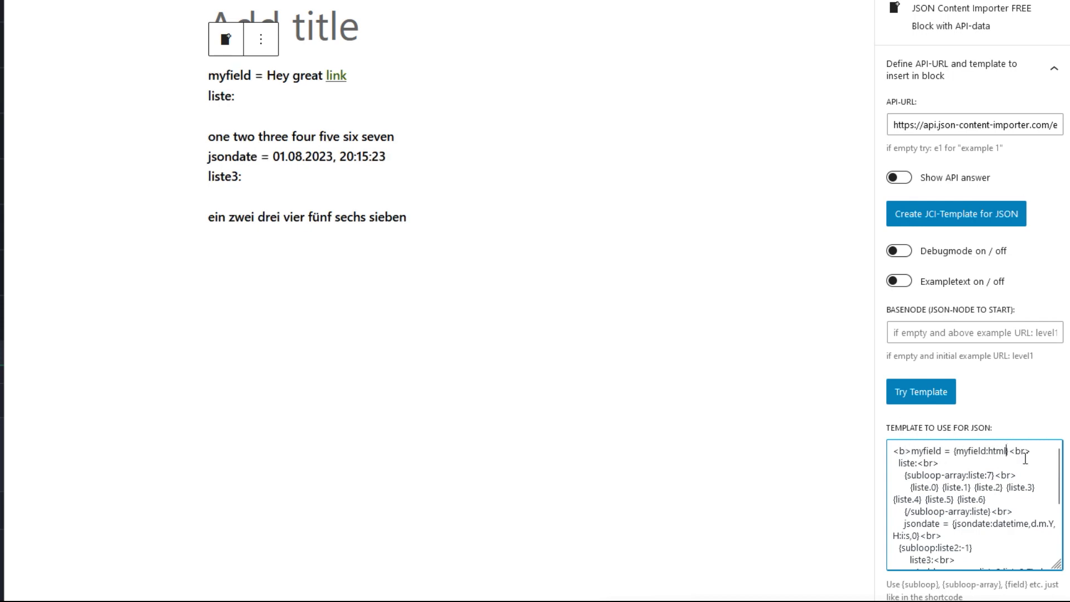
{"action": "type", "text": "</b><"}
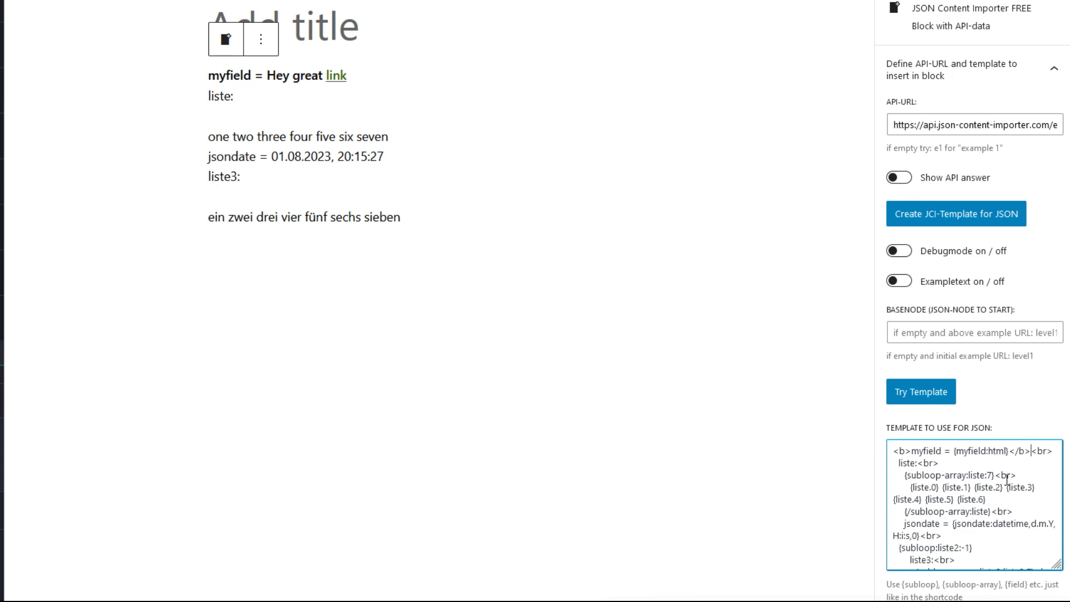
{"action": "scroll", "coordinate": [922, 315], "scroll_direction": "down", "scroll_amount": 5}
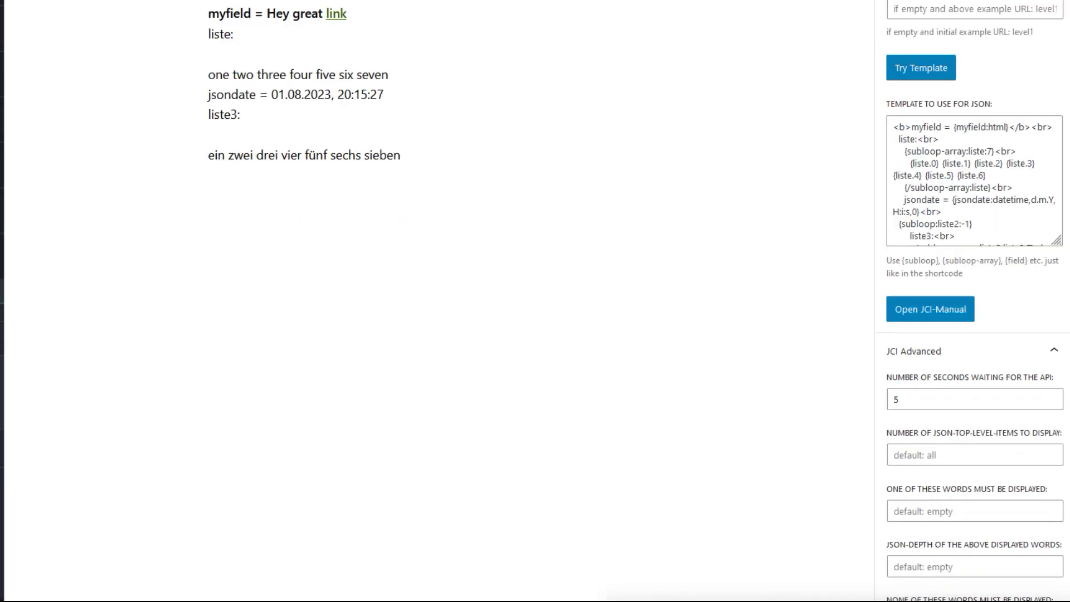